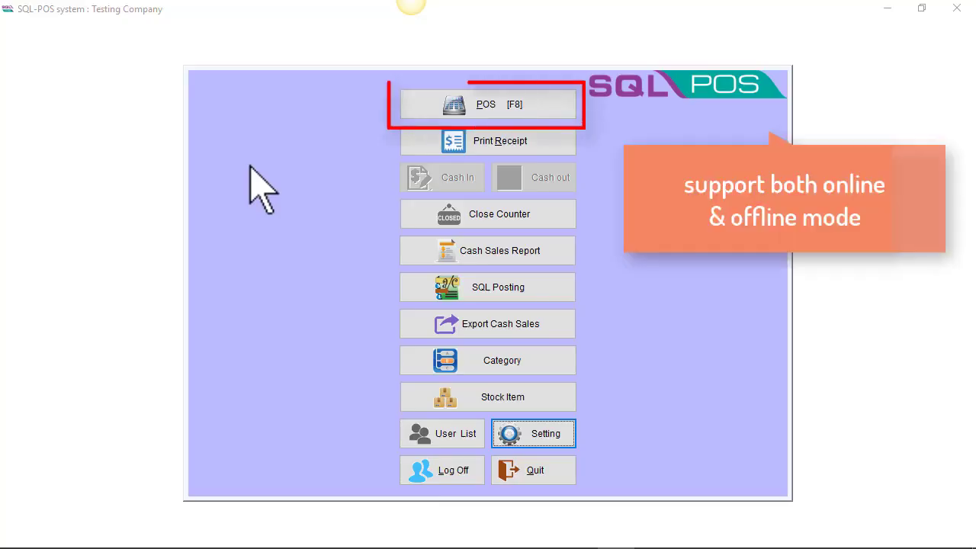
- Open the POS counter with a 200.00 opening balance, ready for a new bill
{"action": "left_click", "coordinate": [420, 106]}
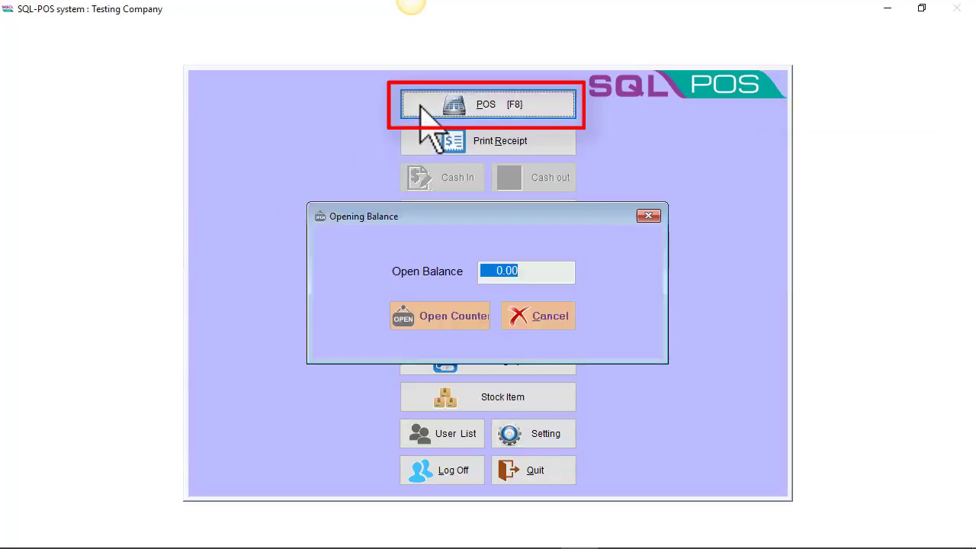
{"action": "type", "text": "2"}
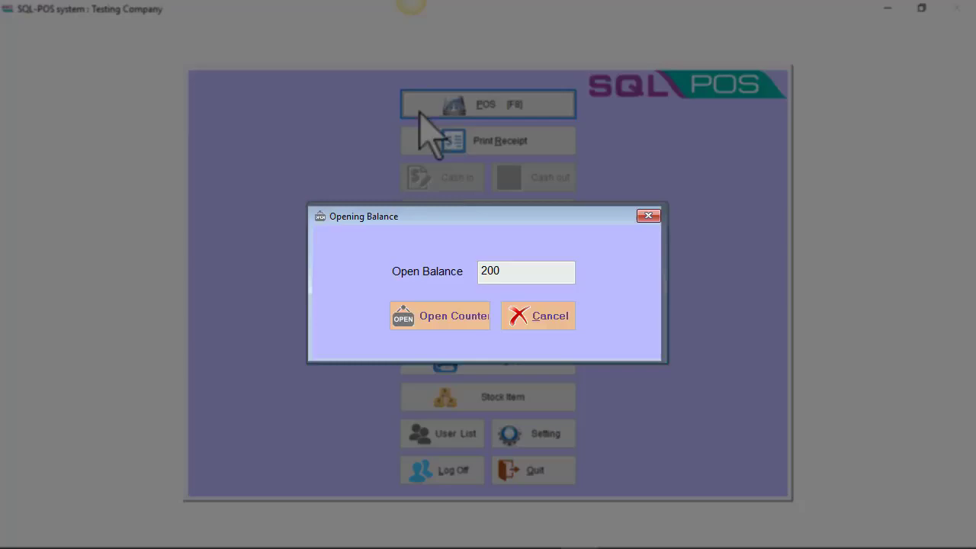
{"action": "left_click", "coordinate": [431, 324]}
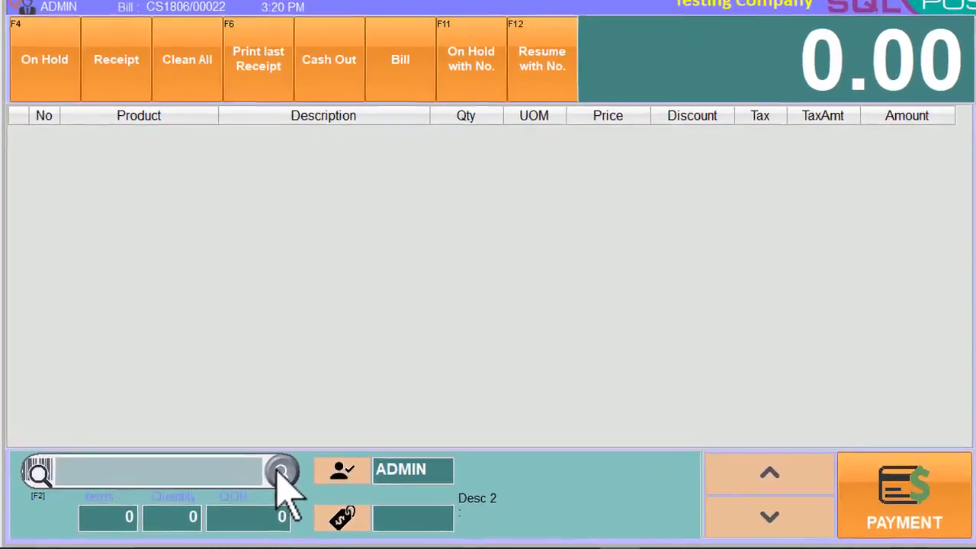
- Add one ANTENNA box and one CELCOM PREPAID-RM100 to the bill, totalling 117.00
{"action": "left_click", "coordinate": [340, 456]}
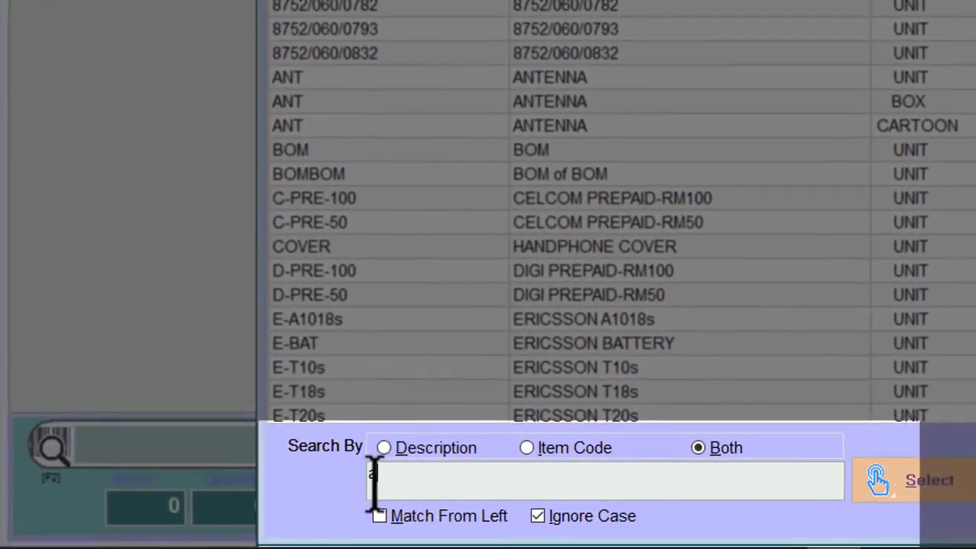
{"action": "type", "text": "nt"}
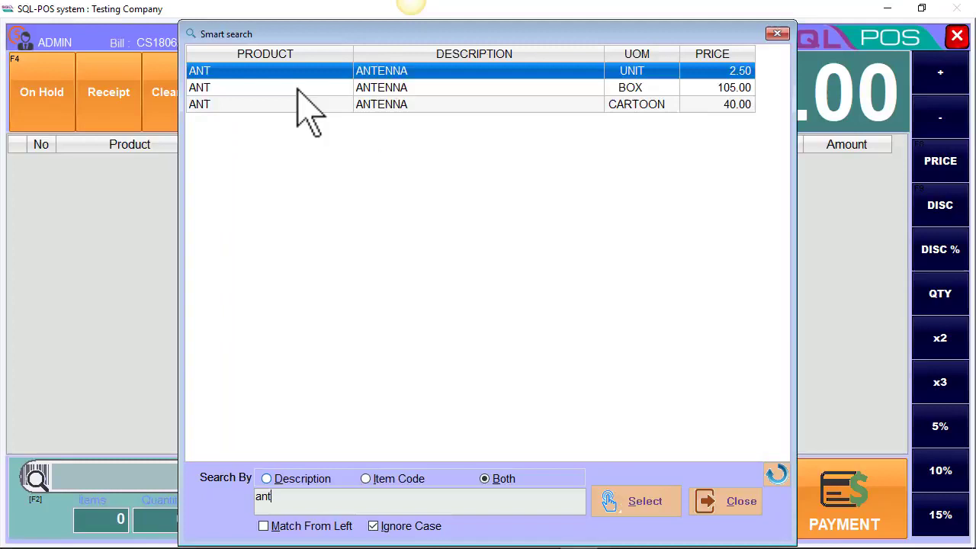
{"action": "double_click", "coordinate": [297, 88]}
{"action": "left_click", "coordinate": [257, 475]}
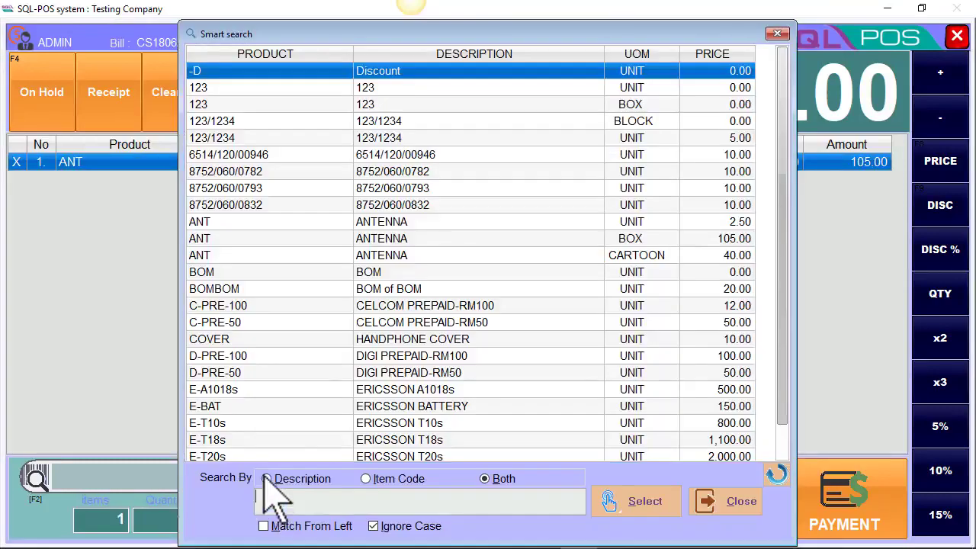
{"action": "left_click", "coordinate": [352, 305]}
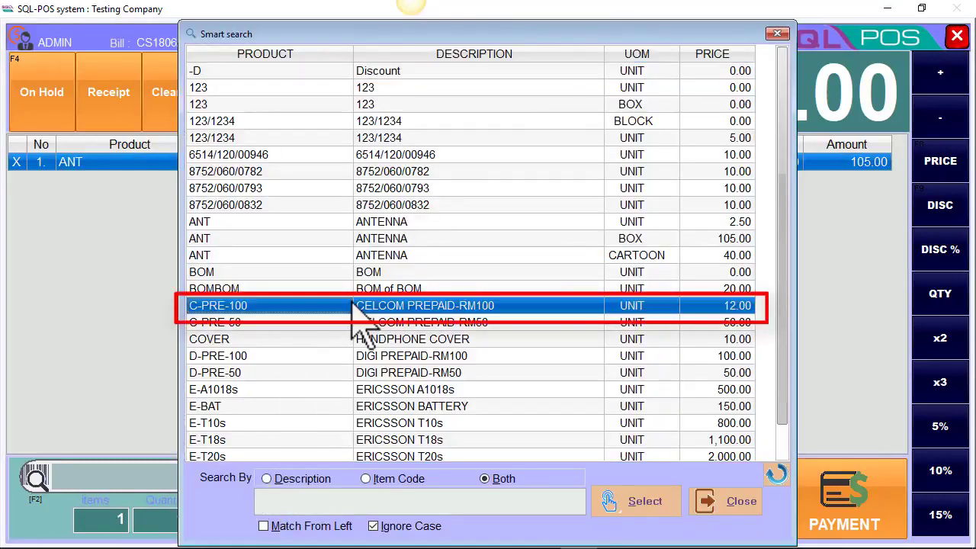
{"action": "double_click", "coordinate": [353, 305]}
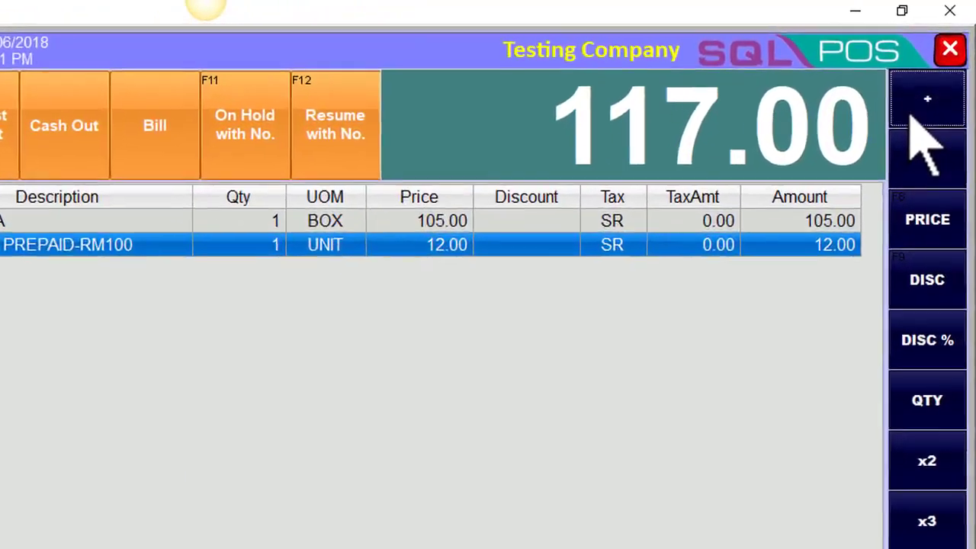
- Set the CELCOM PREPAID-RM100 quantity to 2 for a 129.00 total, then select BOM
{"action": "left_click", "coordinate": [932, 93]}
{"action": "left_click", "coordinate": [913, 164]}
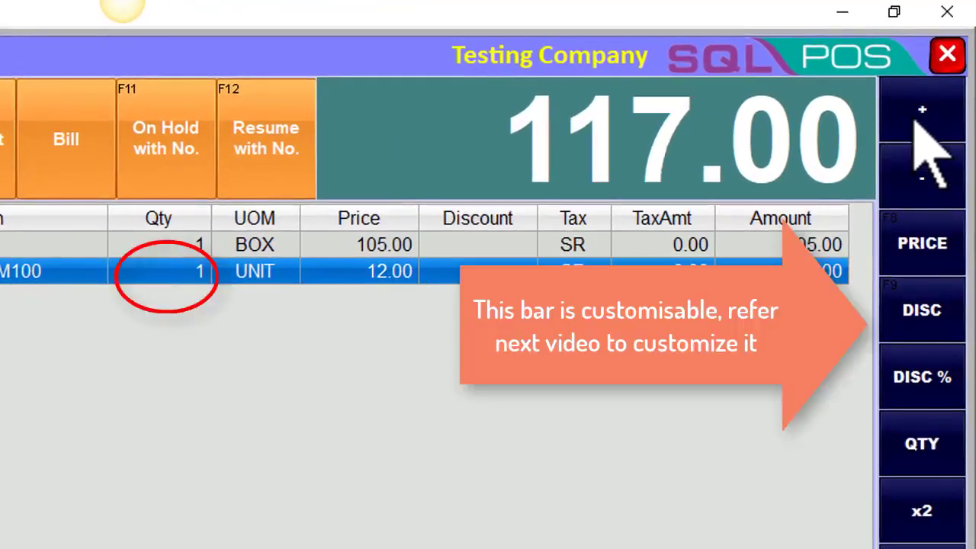
{"action": "left_click", "coordinate": [916, 116]}
{"action": "left_click", "coordinate": [912, 172]}
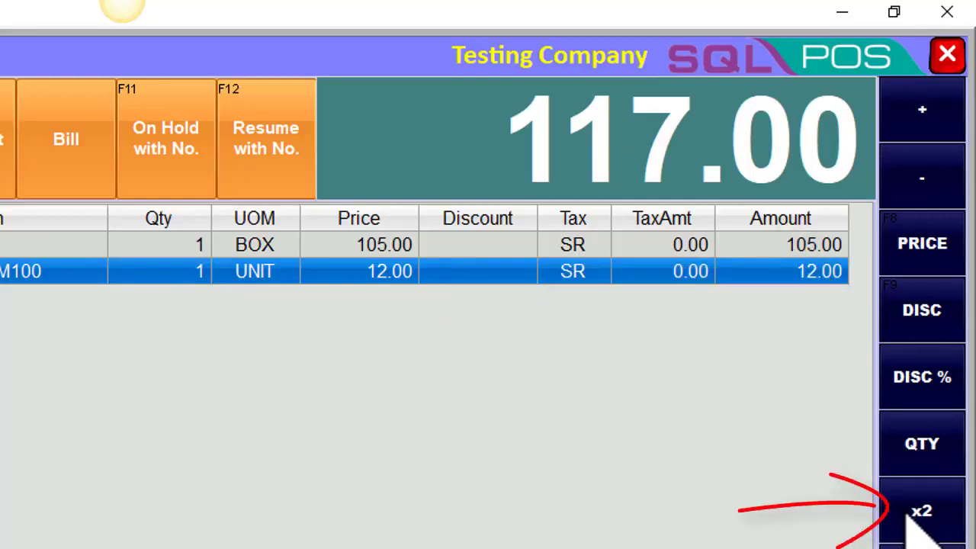
{"action": "left_click", "coordinate": [909, 514]}
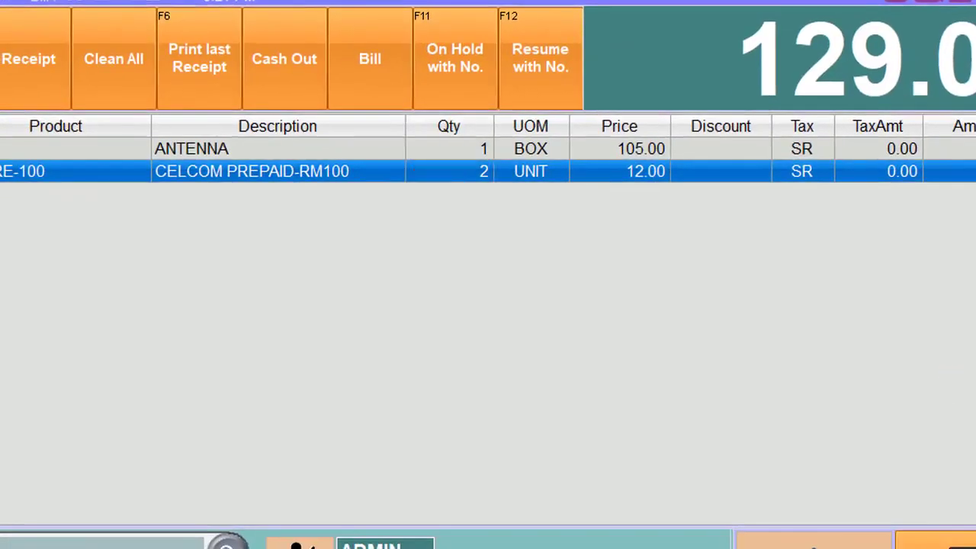
{"action": "left_click", "coordinate": [223, 535]}
{"action": "left_click", "coordinate": [268, 290]}
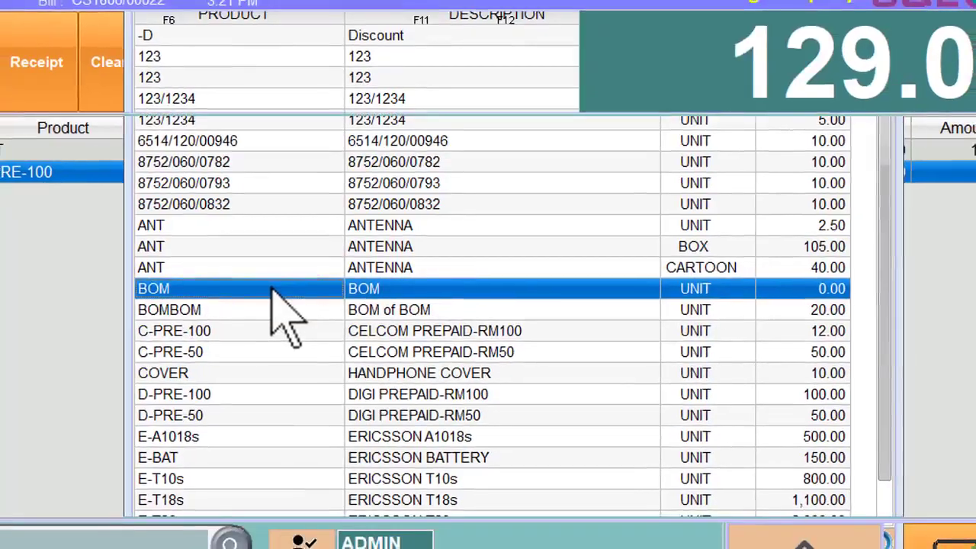
- Add BOM to the bill at a unit price of 56.00, making the total 185.00
{"action": "double_click", "coordinate": [269, 289]}
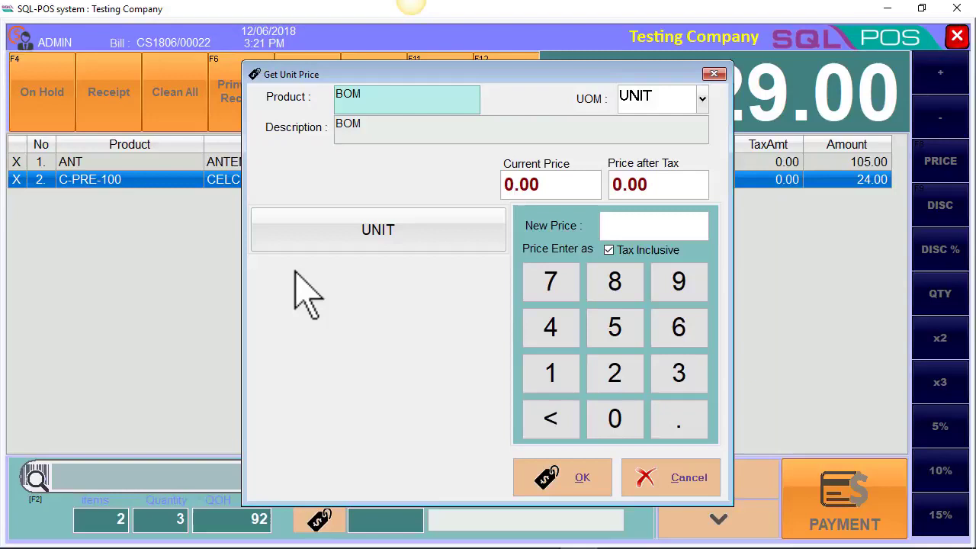
{"action": "left_click", "coordinate": [614, 339]}
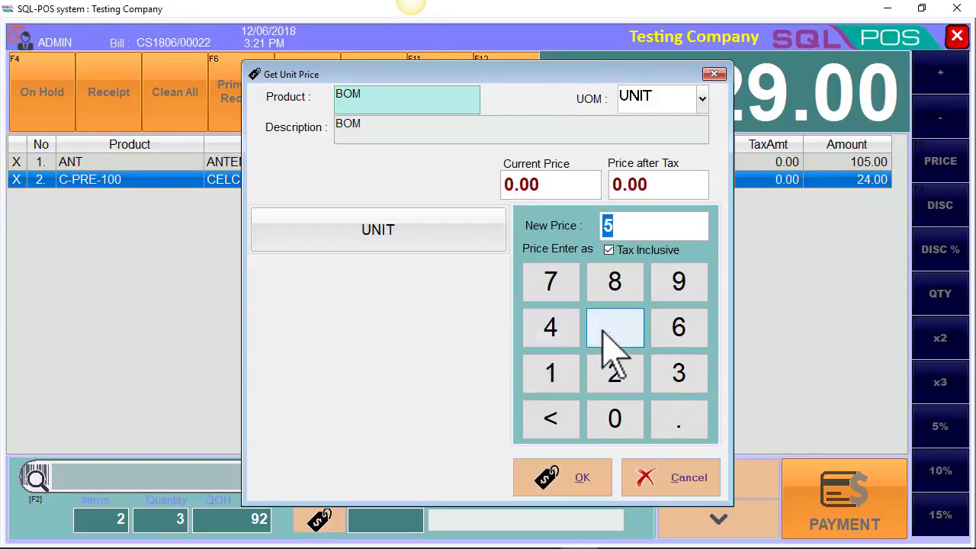
{"action": "left_click", "coordinate": [665, 347]}
{"action": "left_click", "coordinate": [580, 489]}
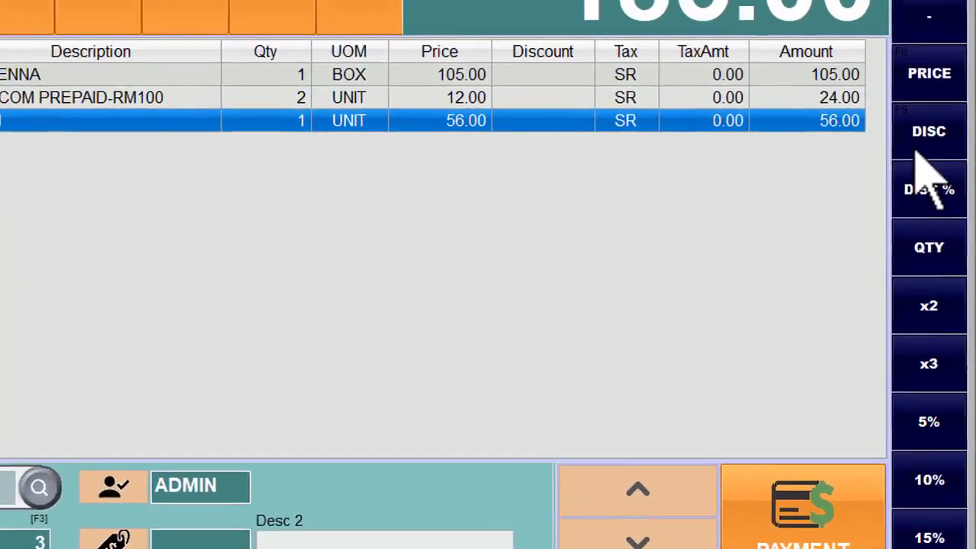
- Give BOM a 6.00 discount, reducing its amount to 50.00 and the bill to 179.00
{"action": "left_click", "coordinate": [919, 65]}
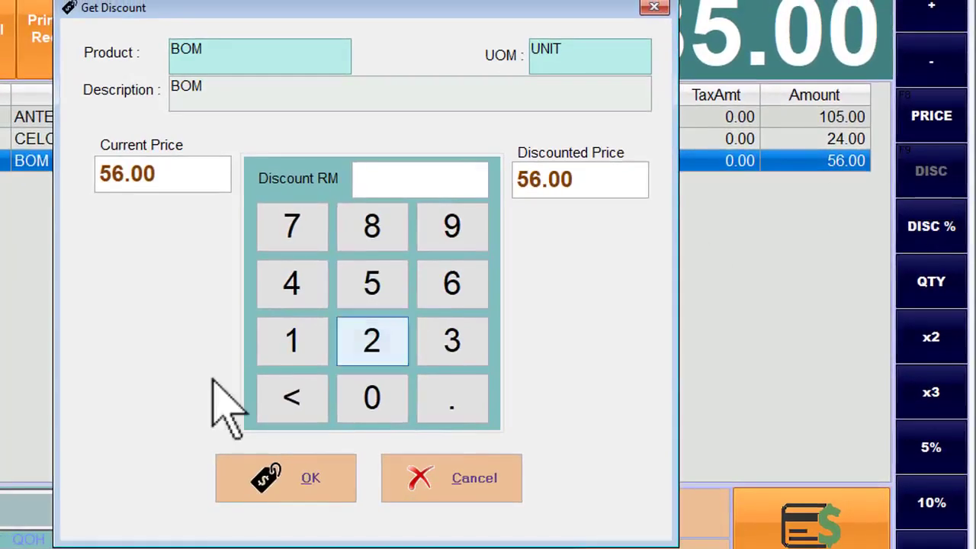
{"action": "left_click", "coordinate": [451, 290]}
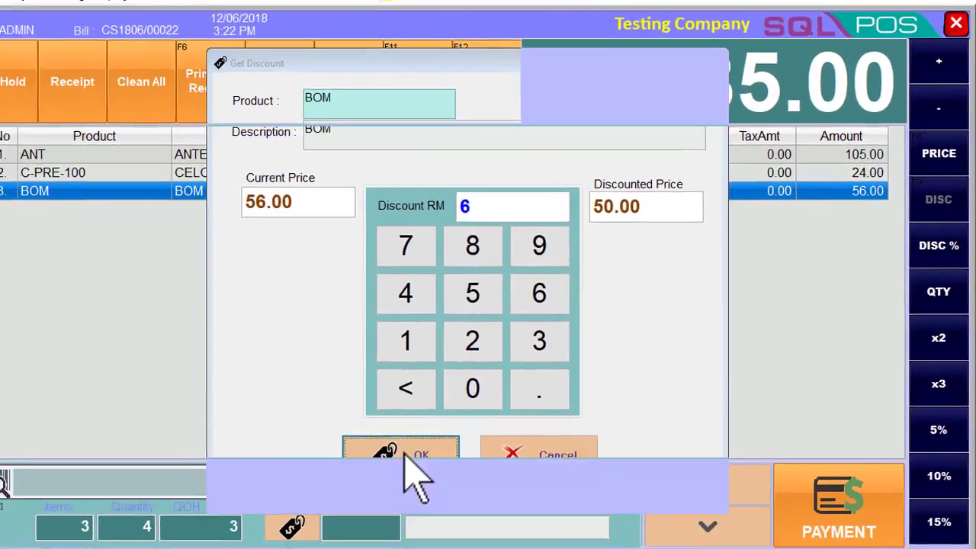
{"action": "left_click", "coordinate": [404, 454]}
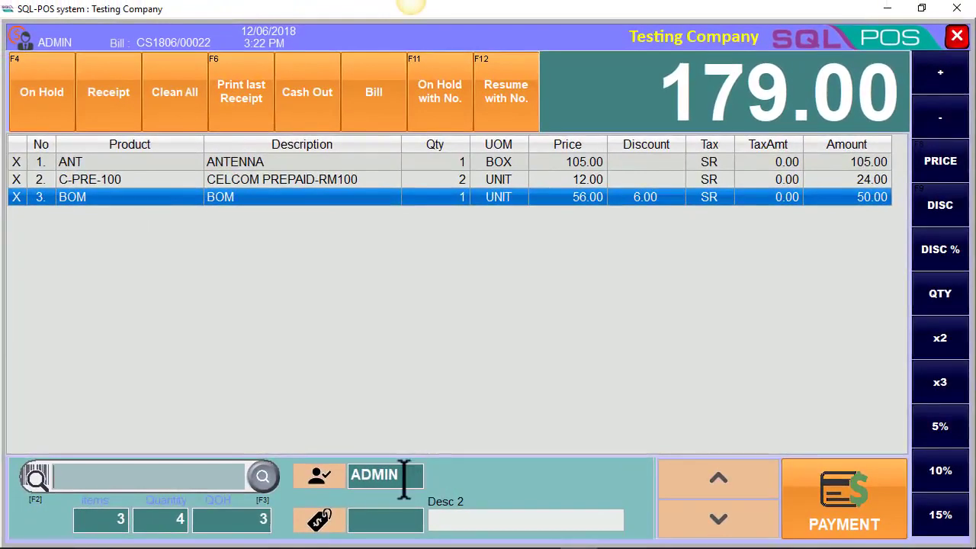
- Pay the 179.00 bill with 180 cash, issuing invoice CS1806/00022 with 1.00 change
{"action": "left_click", "coordinate": [825, 479]}
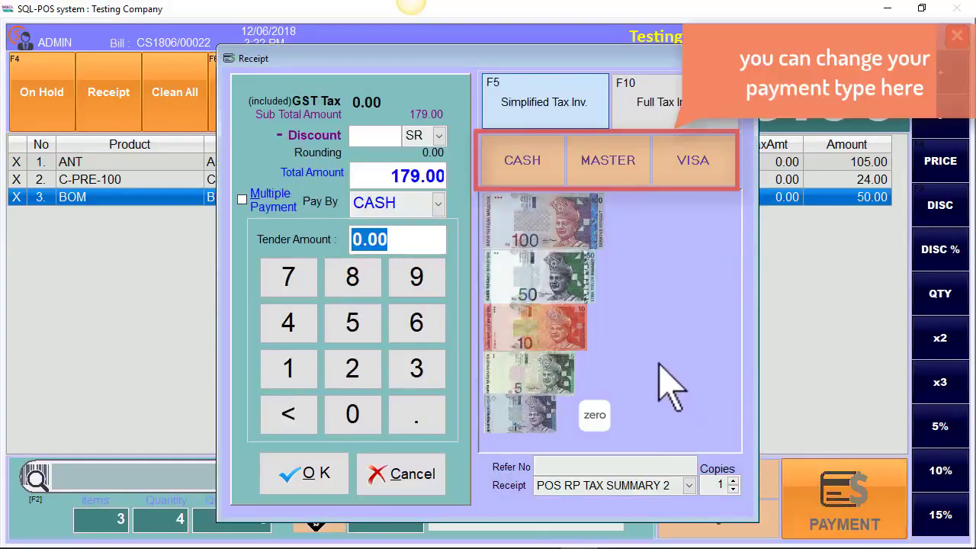
{"action": "left_click", "coordinate": [534, 231]}
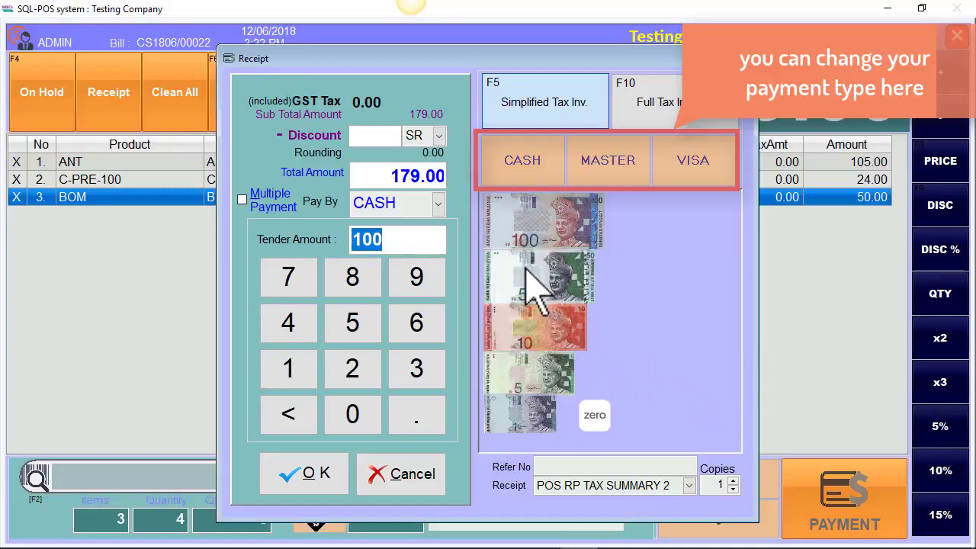
{"action": "left_click", "coordinate": [526, 271]}
{"action": "left_click", "coordinate": [505, 336]}
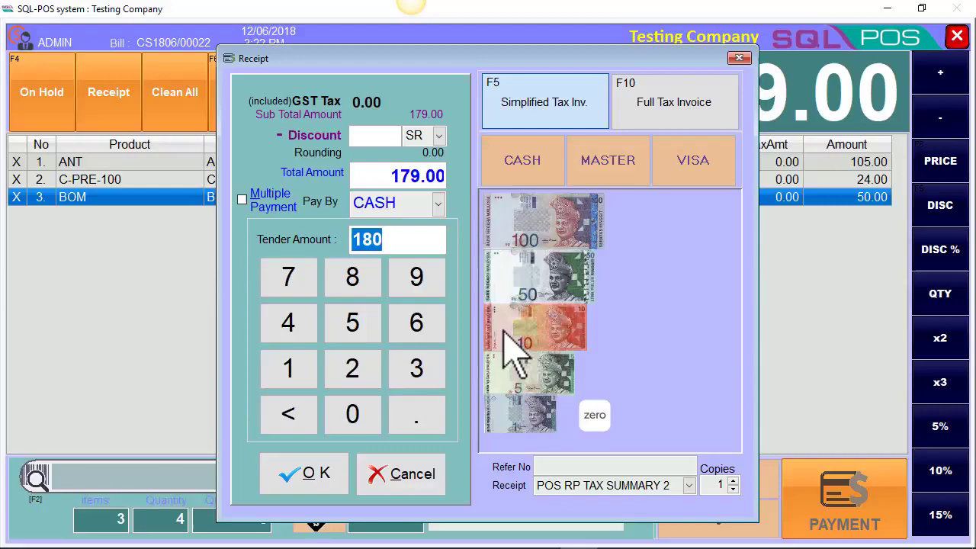
{"action": "left_click", "coordinate": [309, 475]}
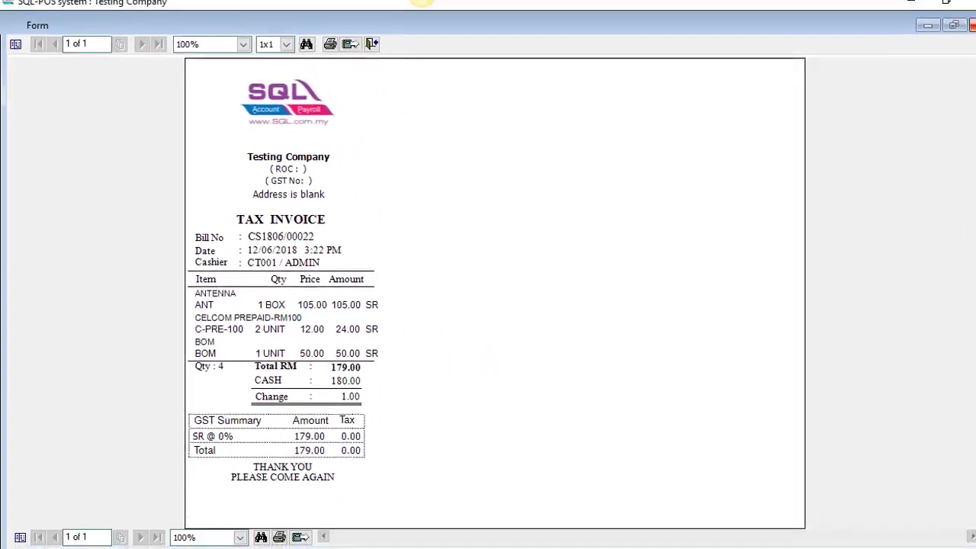
- Add DIGI PREPAID-RM100 and ERICSSON A1018s to bill CS1806/00023, totalling 600.00
{"action": "left_click", "coordinate": [972, 25]}
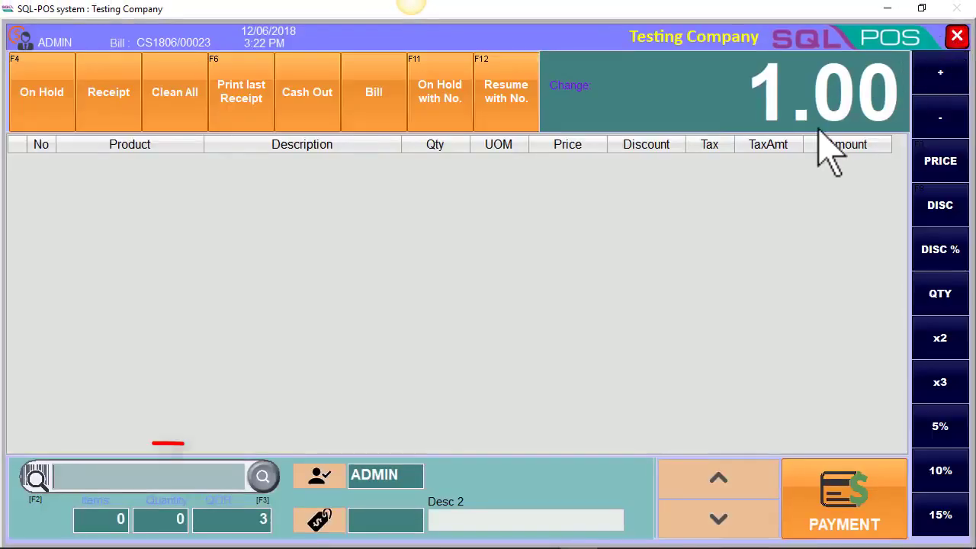
{"action": "left_click", "coordinate": [263, 479]}
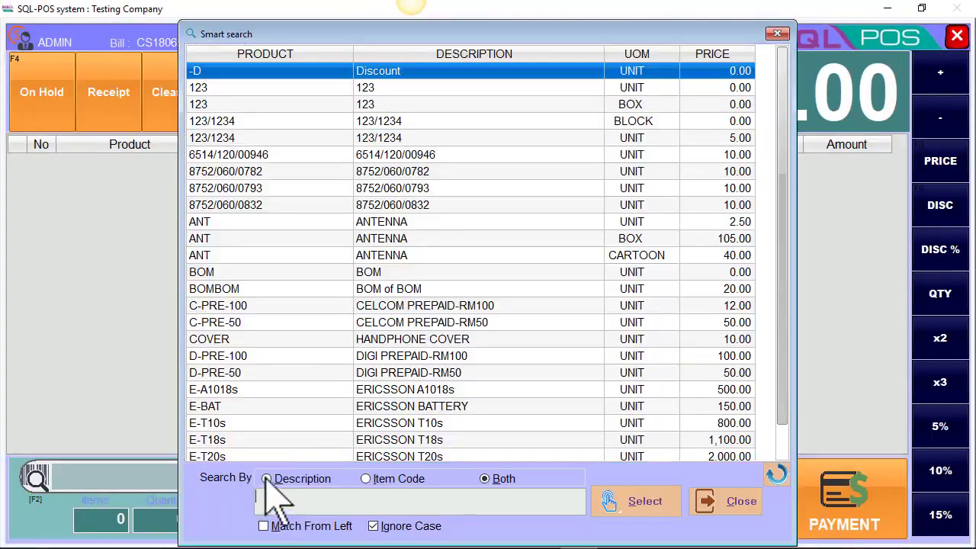
{"action": "double_click", "coordinate": [315, 357]}
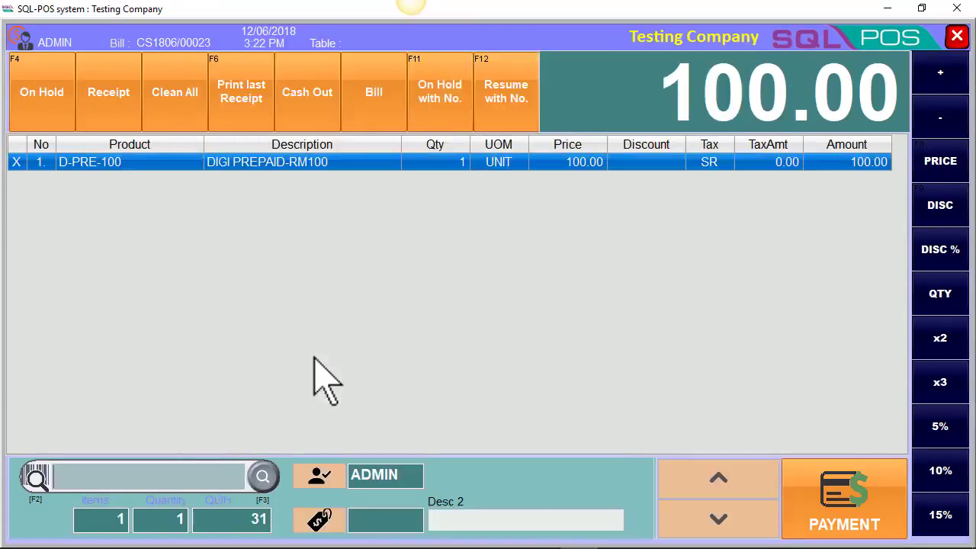
{"action": "left_click", "coordinate": [264, 479]}
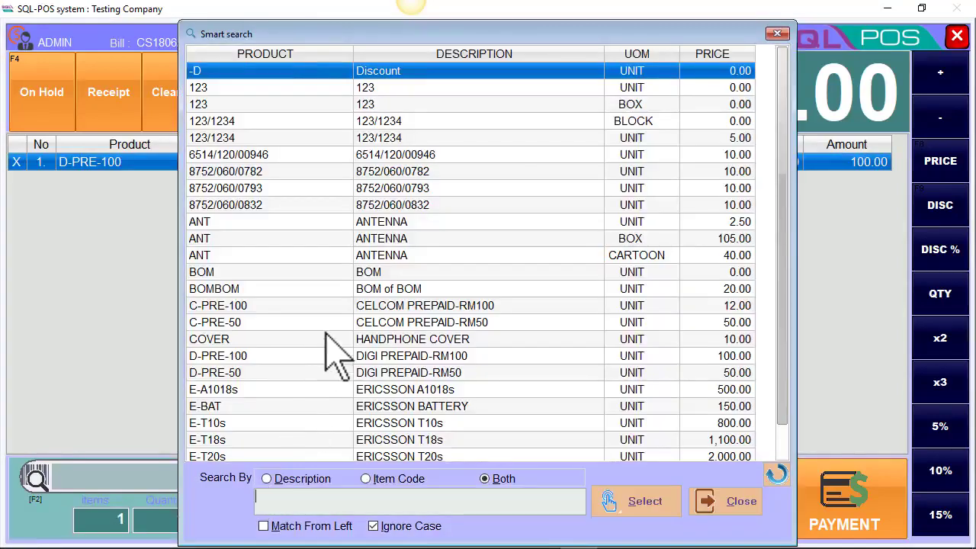
{"action": "left_click", "coordinate": [336, 389]}
{"action": "double_click", "coordinate": [336, 389]}
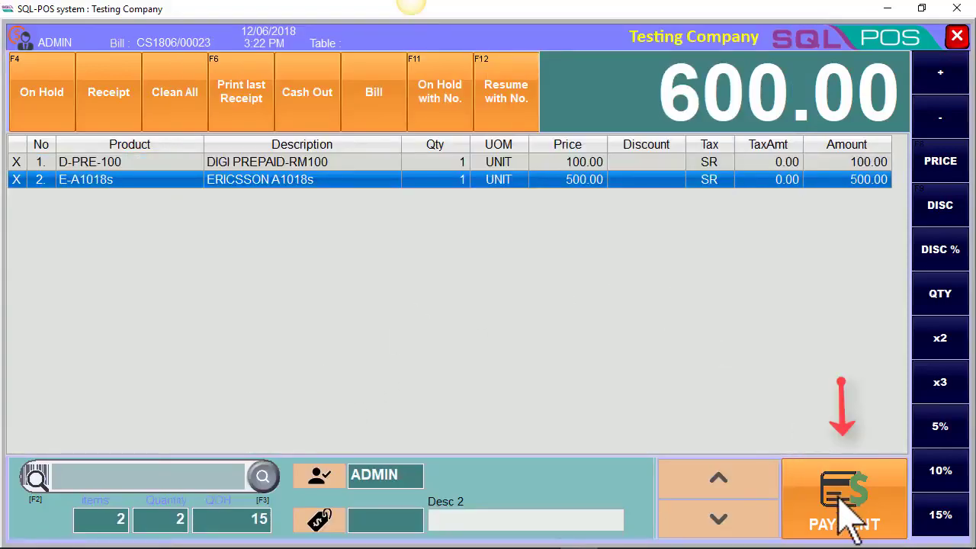
- Begin payment on the 600.00 bill and enter a discount of 20
{"action": "left_click", "coordinate": [852, 525]}
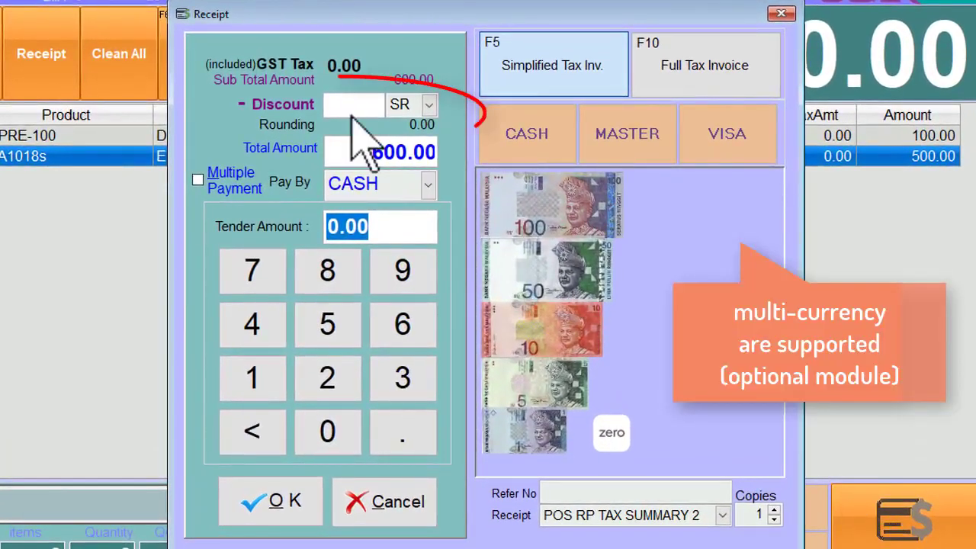
{"action": "left_click", "coordinate": [345, 107]}
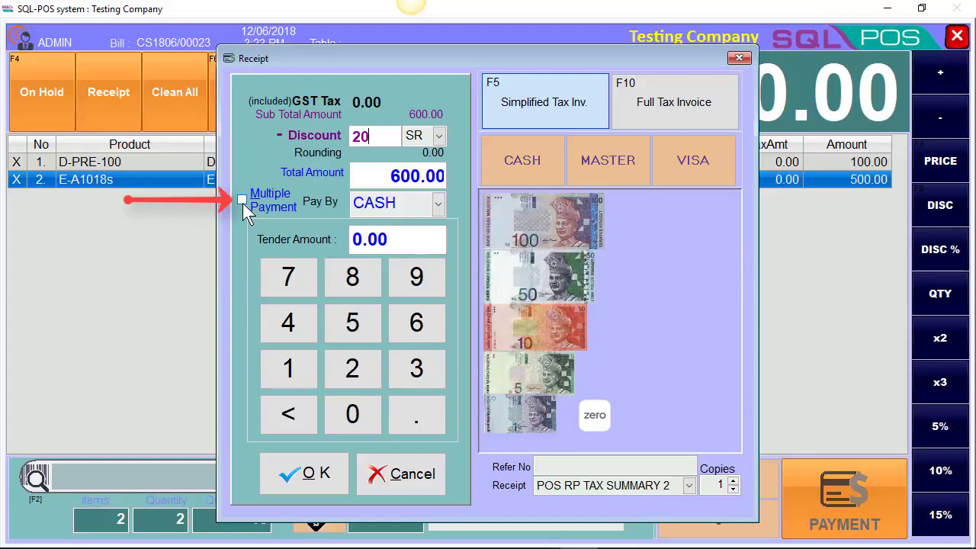
- Settle the 580.00 bill with 80 cash and 500 on Mastercard, completing the sale
{"action": "left_click", "coordinate": [242, 203]}
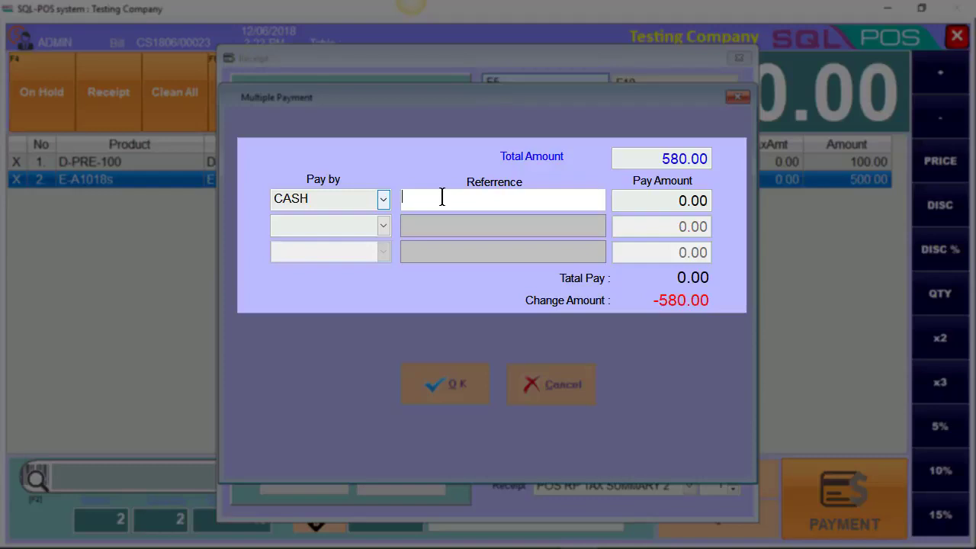
{"action": "left_click", "coordinate": [645, 198]}
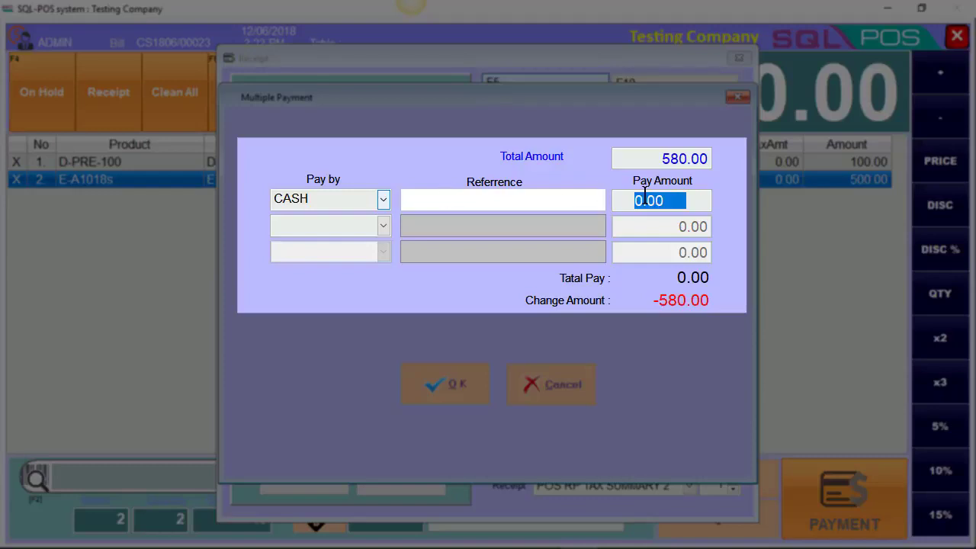
{"action": "type", "text": "80"}
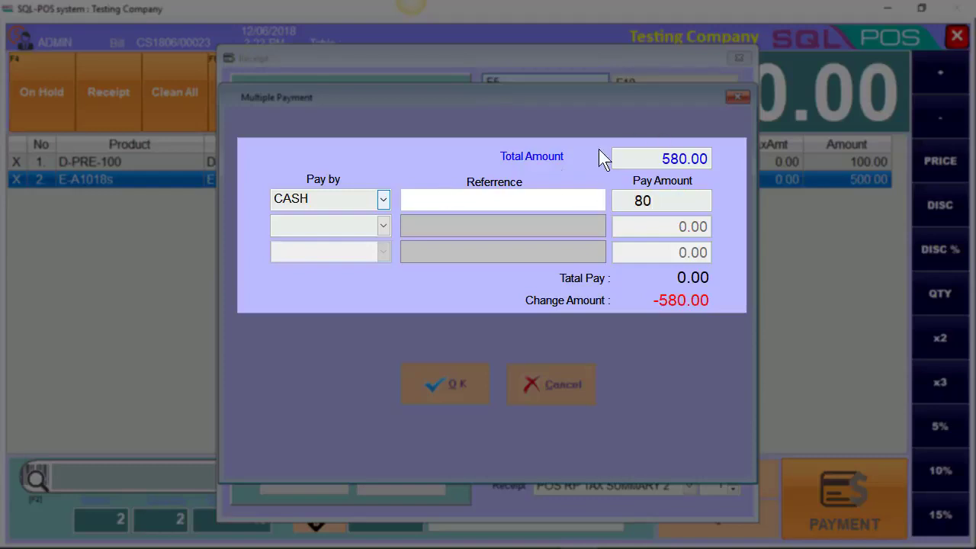
{"action": "left_click", "coordinate": [382, 228]}
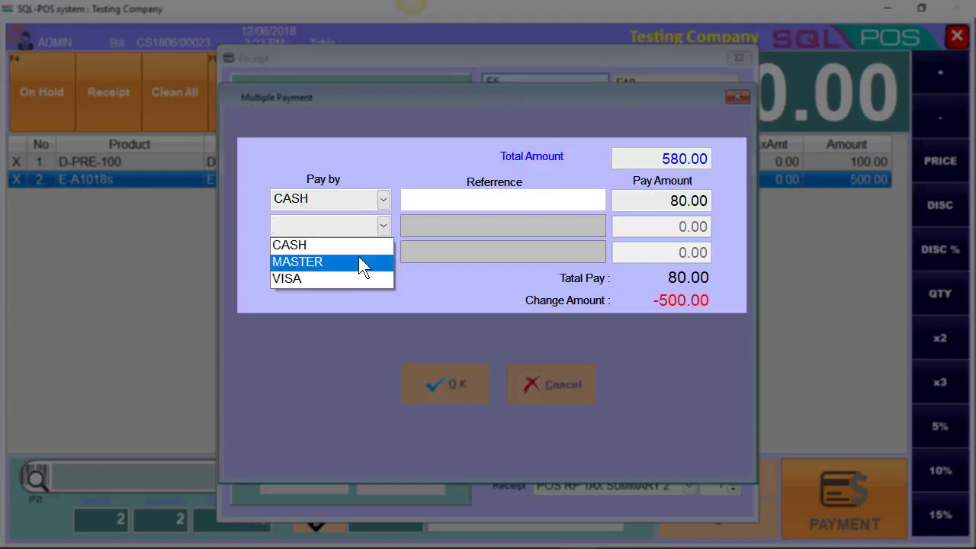
{"action": "left_click", "coordinate": [358, 259]}
{"action": "left_click", "coordinate": [636, 222]}
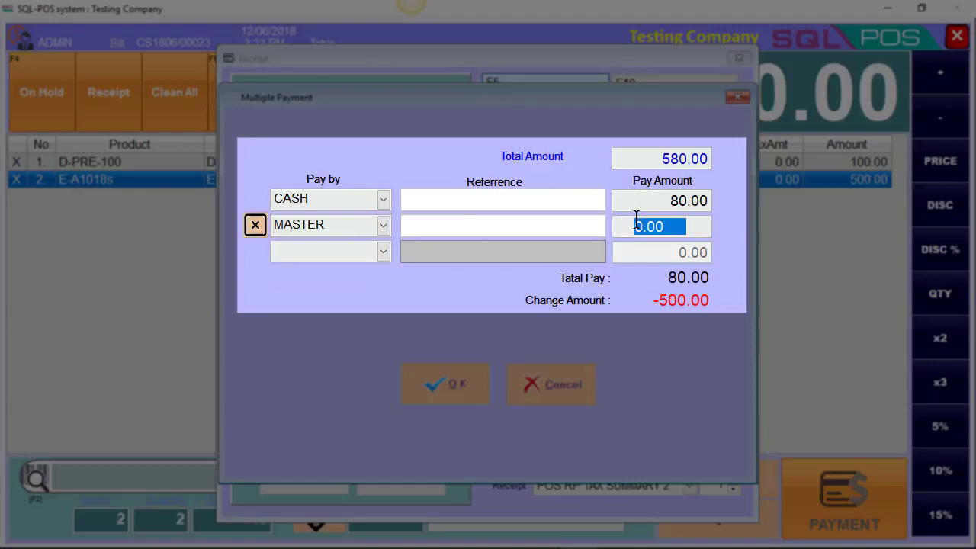
{"action": "type", "text": "5"}
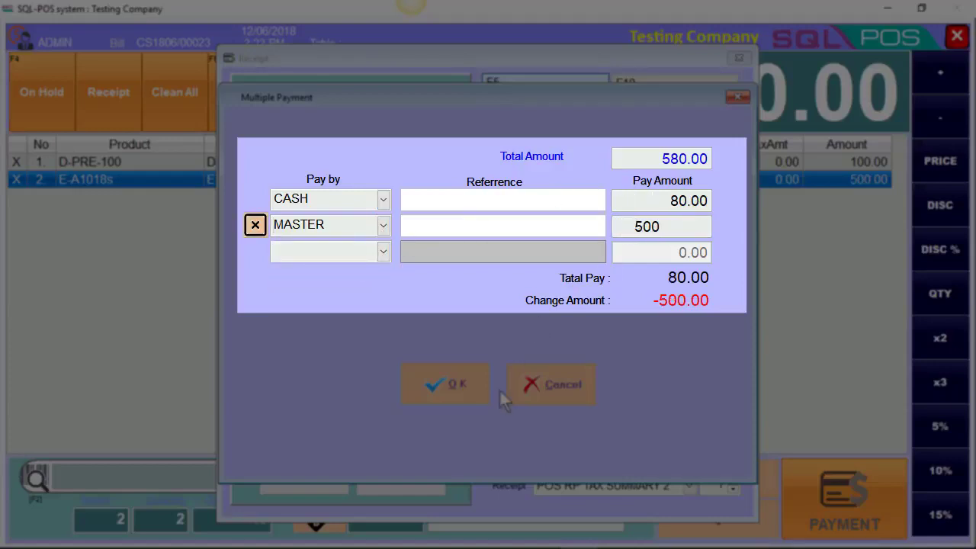
{"action": "left_click", "coordinate": [455, 396]}
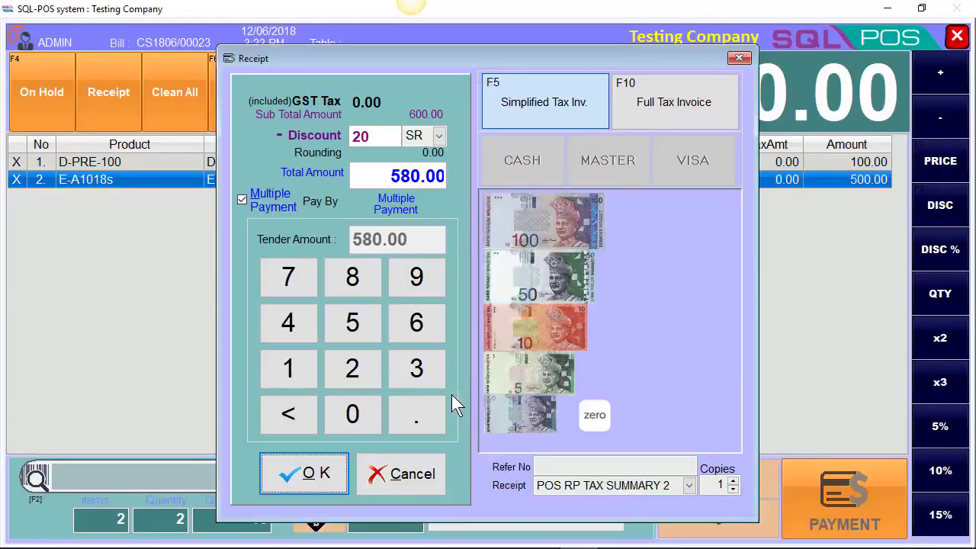
{"action": "left_click", "coordinate": [317, 479]}
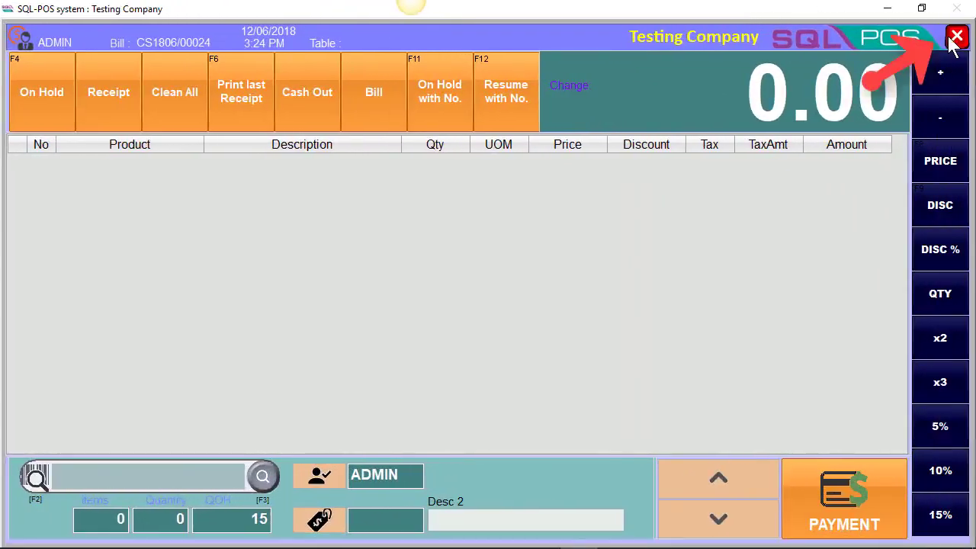
- Close counter CT001 for the day with 759.00 cash sales and a 959.00 balance
{"action": "left_click", "coordinate": [957, 38]}
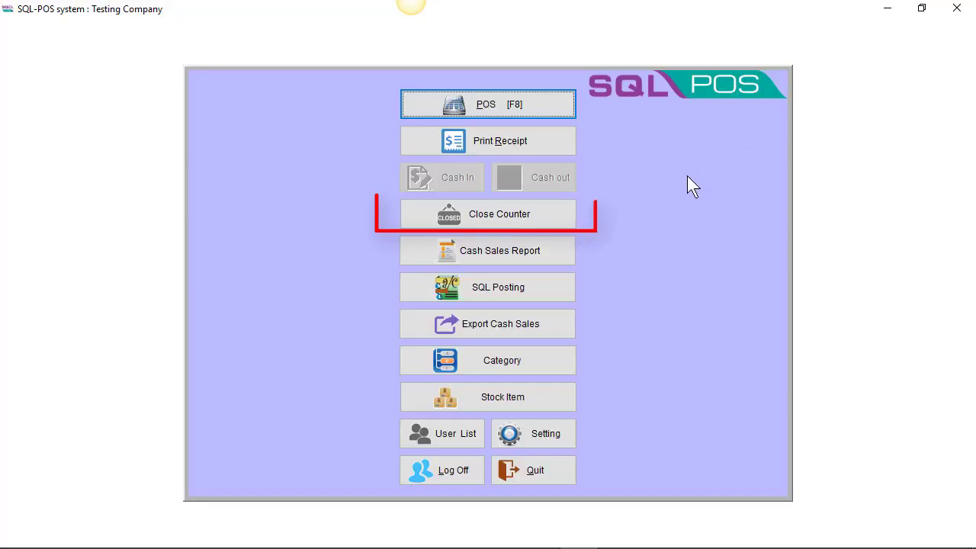
{"action": "left_click", "coordinate": [485, 223]}
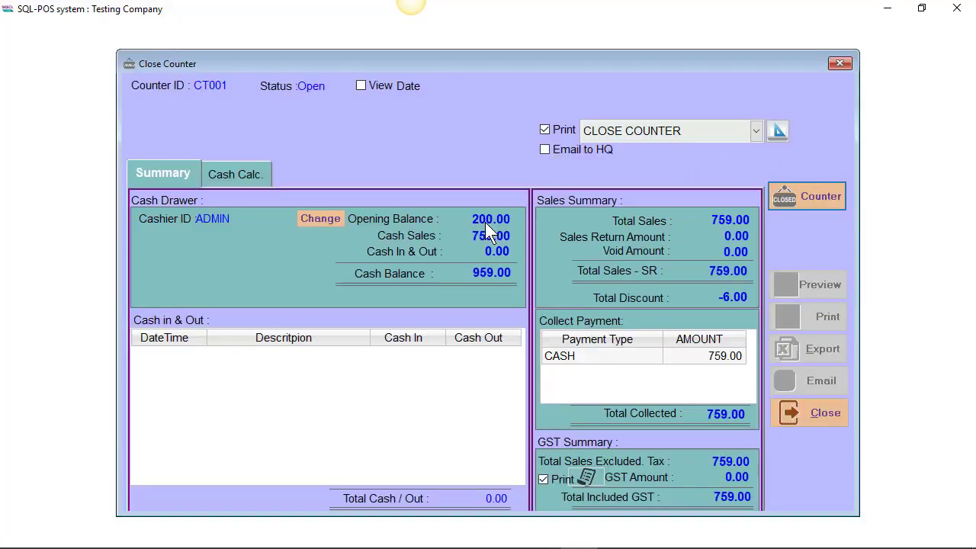
{"action": "left_click", "coordinate": [799, 191]}
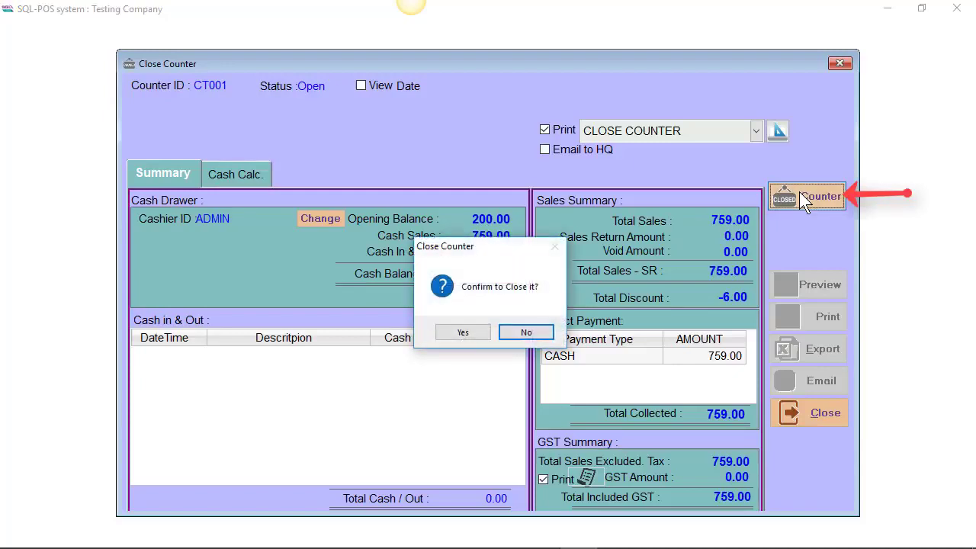
{"action": "left_click", "coordinate": [462, 332]}
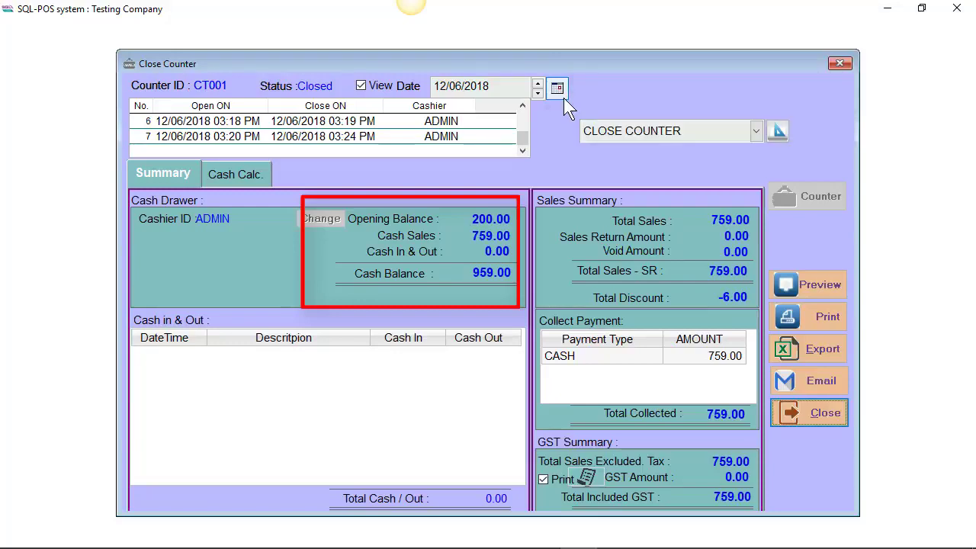
- Dismiss the counter summary and post the day's 759.00 sales to SQL Accounting as C1-2018-06-12
{"action": "left_click", "coordinate": [811, 420]}
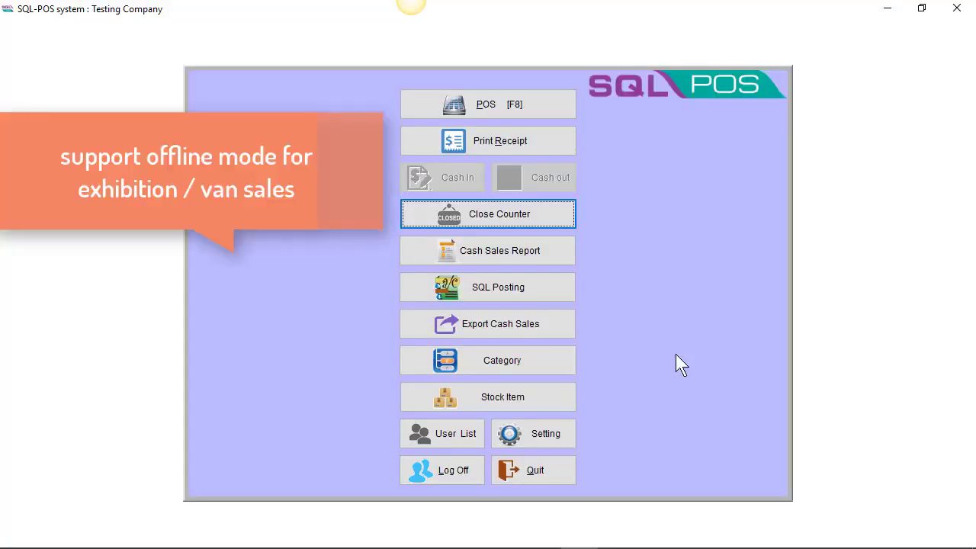
{"action": "left_click", "coordinate": [531, 299]}
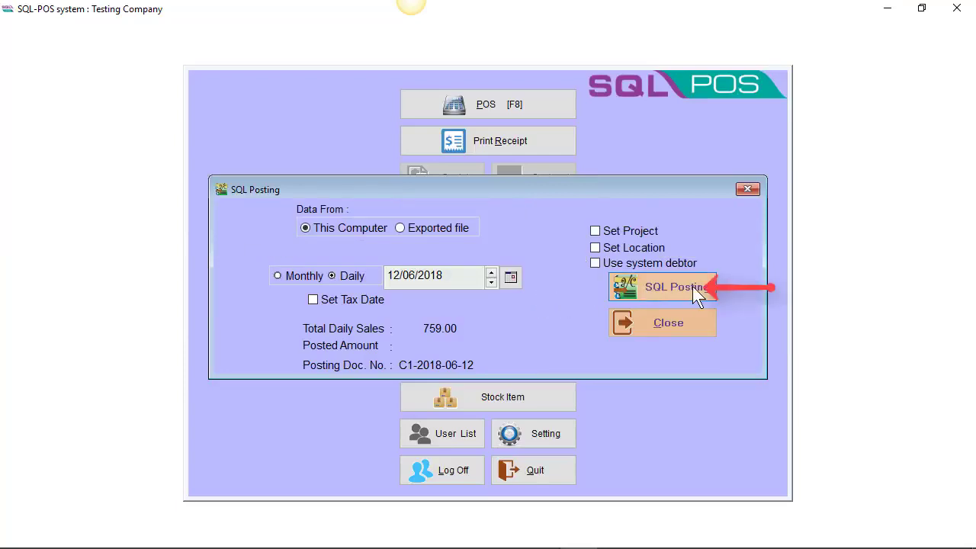
{"action": "left_click", "coordinate": [694, 289]}
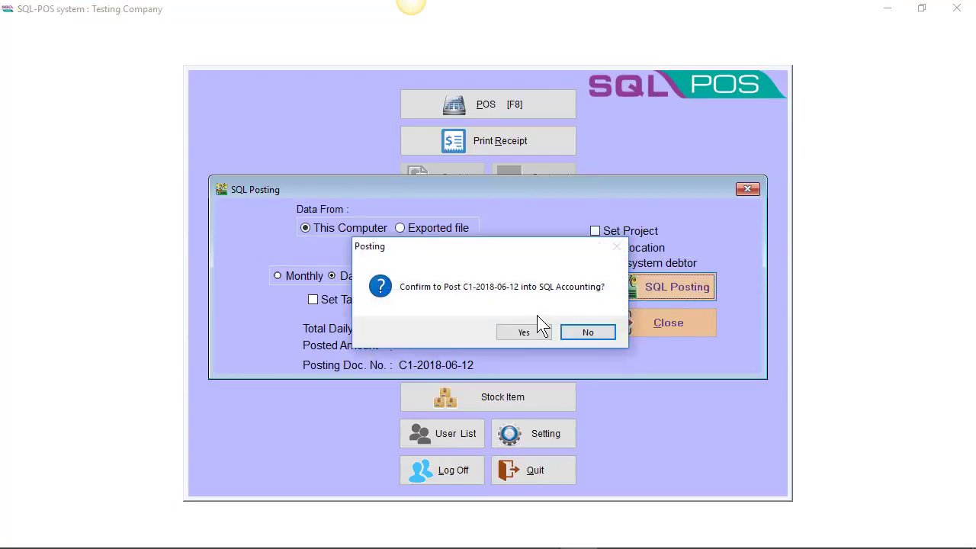
{"action": "left_click", "coordinate": [525, 333]}
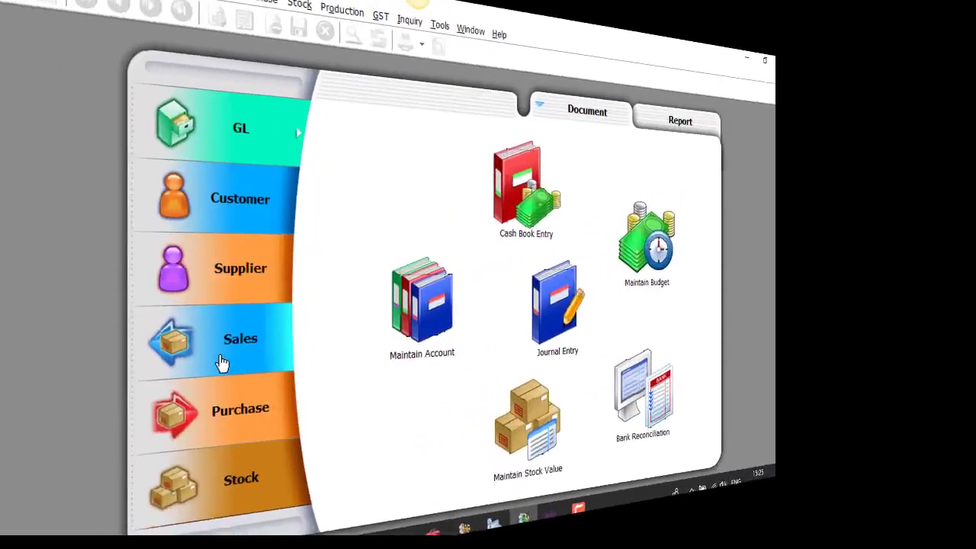
- Open cash sale C1-2018-06-12 from the Cash Sales list to see its six items totalling 759.00
{"action": "left_click", "coordinate": [214, 349]}
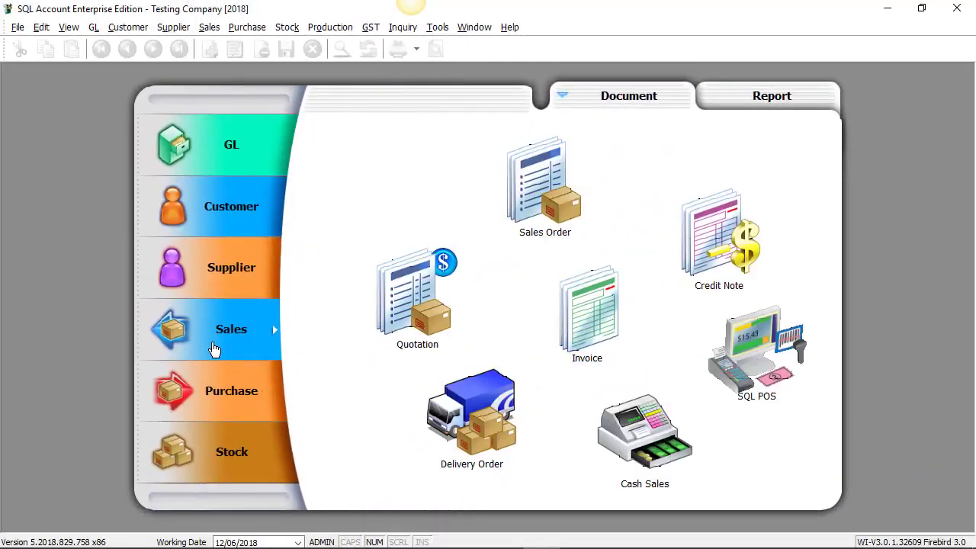
{"action": "left_click", "coordinate": [633, 440]}
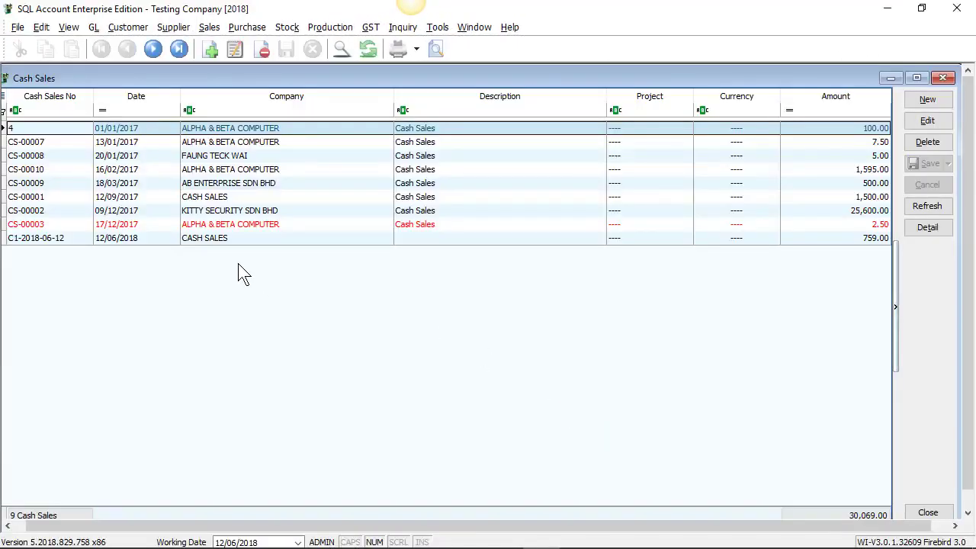
{"action": "left_click", "coordinate": [226, 237]}
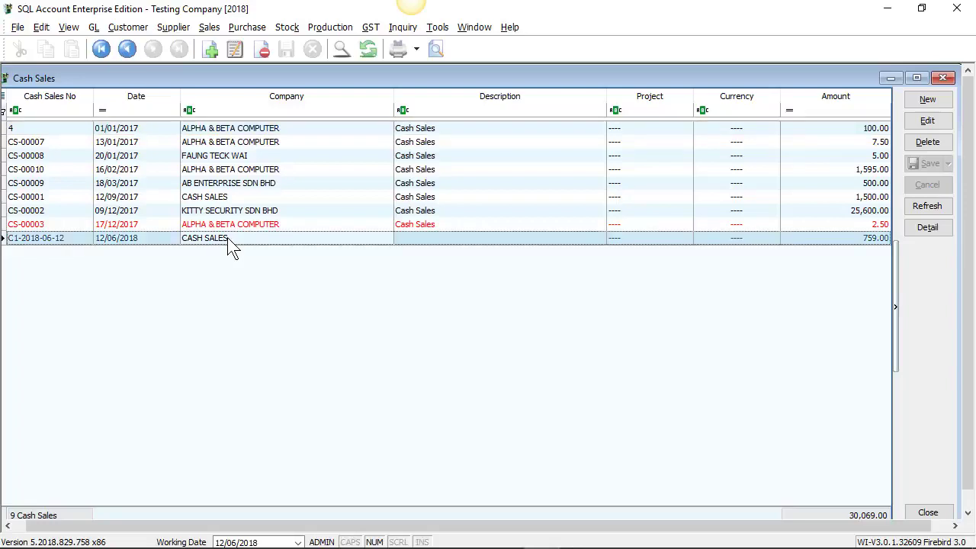
{"action": "double_click", "coordinate": [227, 237]}
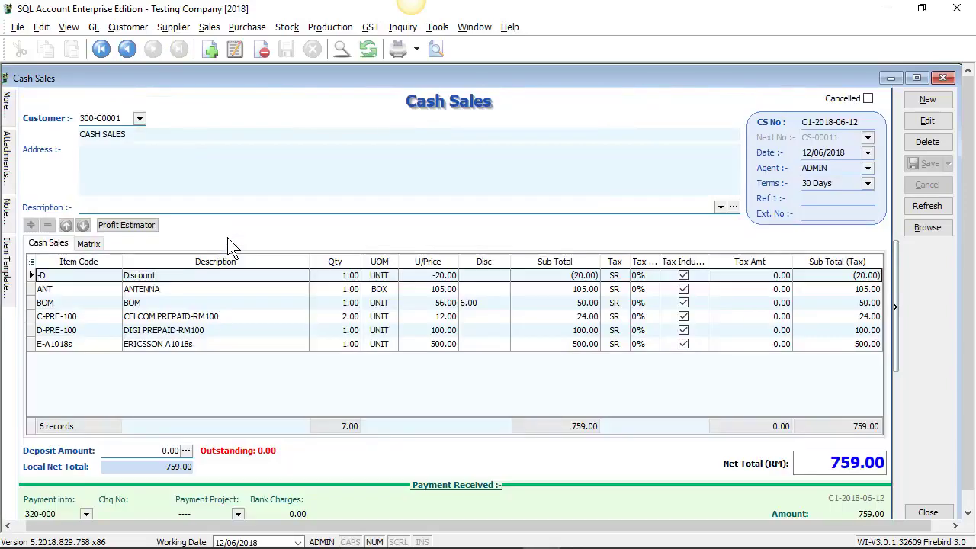